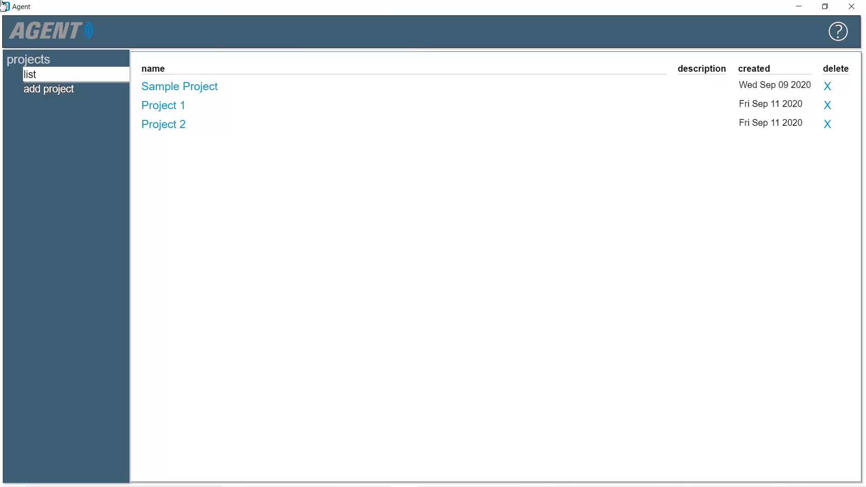
- Go to Sample Project > Sample Network export settings and list the sensors available for export
{"action": "left_click", "coordinate": [176, 87]}
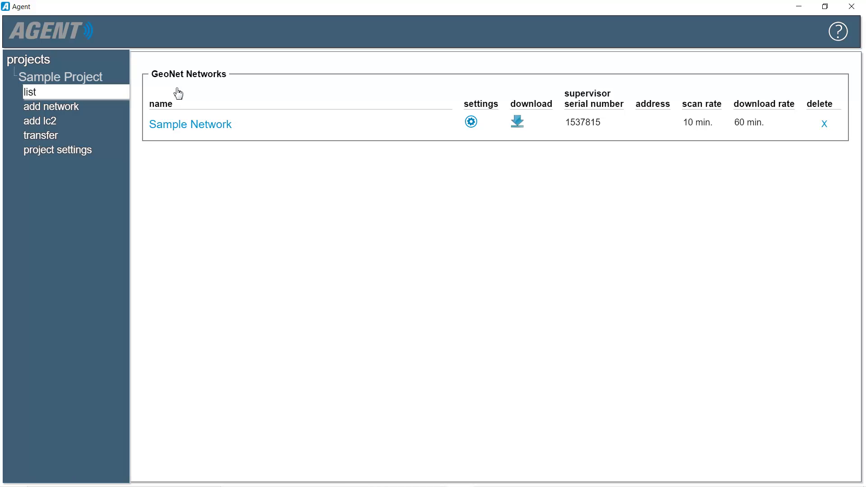
{"action": "left_click", "coordinate": [182, 125]}
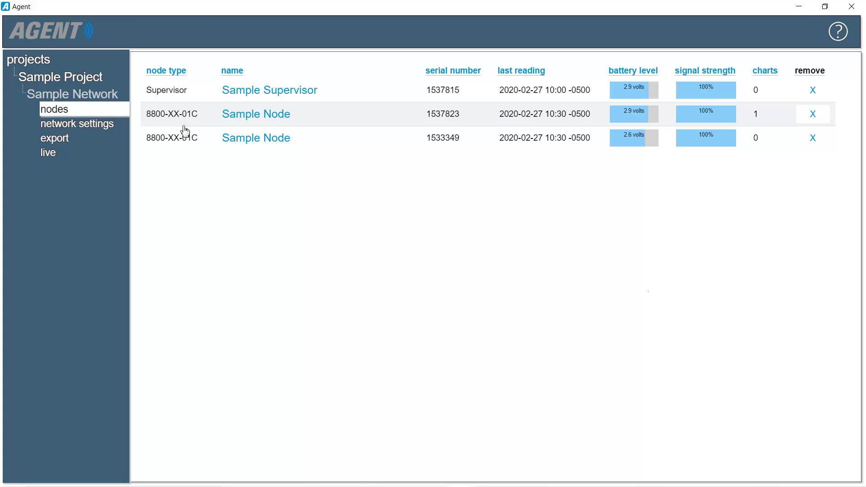
{"action": "left_click", "coordinate": [58, 138]}
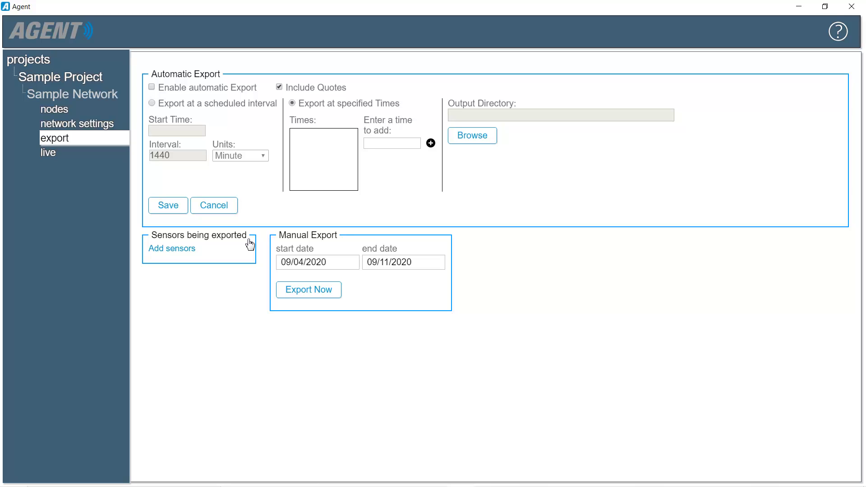
{"action": "left_click", "coordinate": [172, 250]}
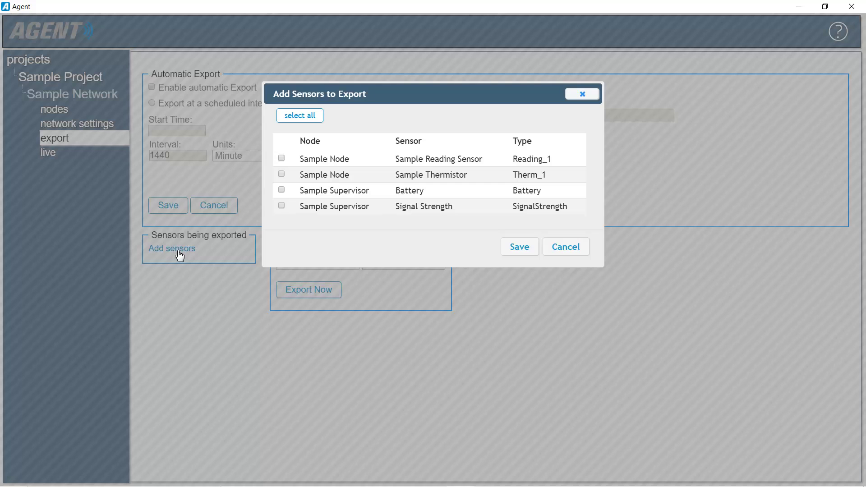
- Check Sample Reading Sensor, Sample Thermistor, Battery and Signal Strength, and save them to the export list
{"action": "left_click", "coordinate": [281, 158]}
{"action": "left_click", "coordinate": [281, 175]}
{"action": "left_click", "coordinate": [282, 190]}
{"action": "left_click", "coordinate": [281, 205]}
{"action": "left_click", "coordinate": [517, 248]}
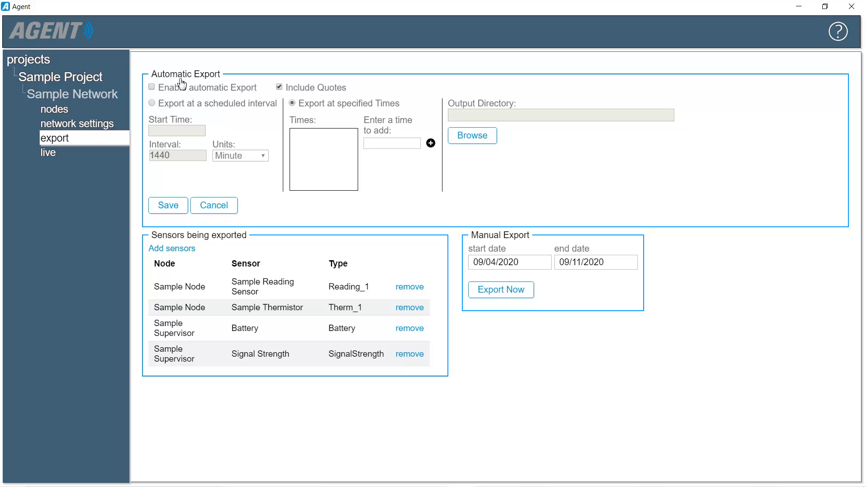
- Enable automatic export with Include Quotes turned off and scheduled-interval exporting selected
{"action": "left_click", "coordinate": [151, 88]}
{"action": "left_click", "coordinate": [279, 88]}
{"action": "left_click", "coordinate": [152, 103]}
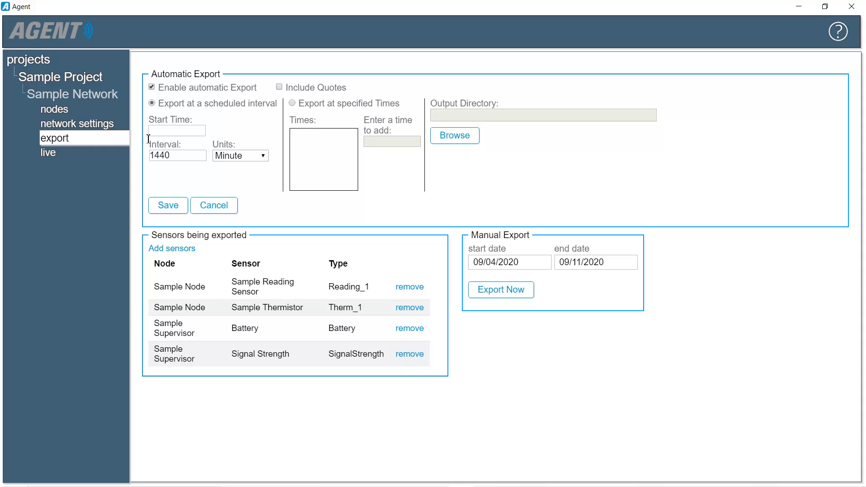
- Set the scheduled interval to 12 Hour, replacing 1440, with a 15:30 start time
{"action": "left_click_drag", "start_coordinate": [149, 143], "coordinate": [238, 144]}
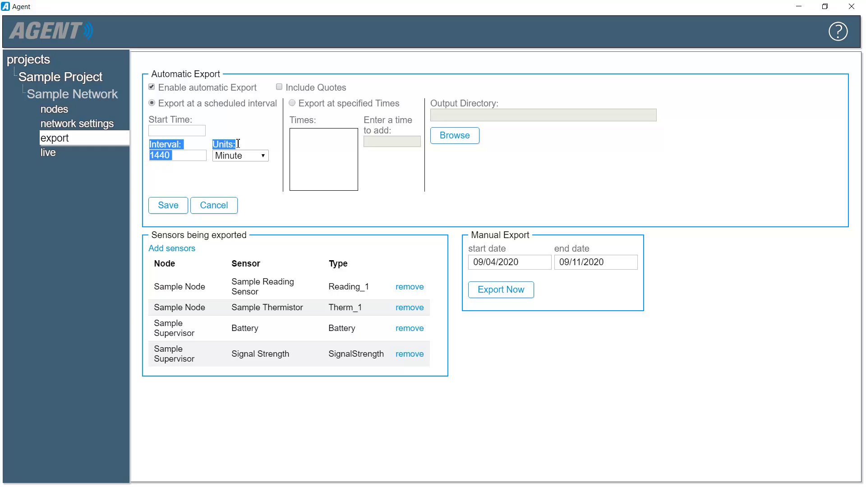
{"action": "left_click", "coordinate": [263, 155]}
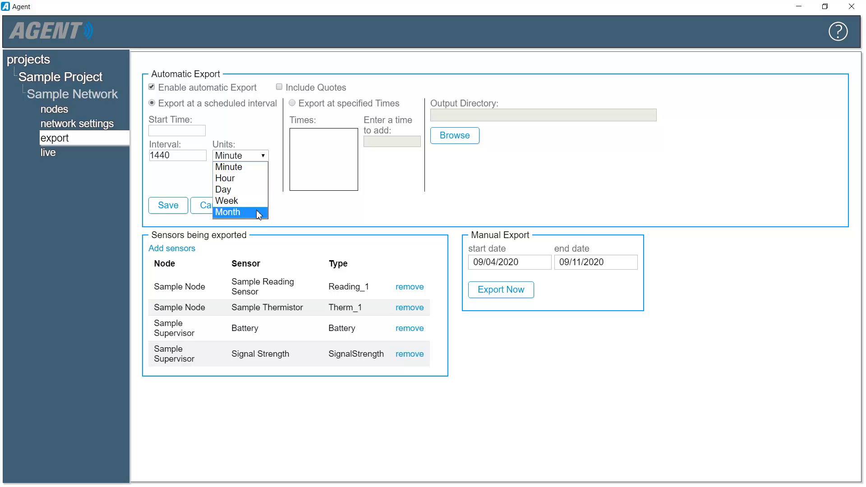
{"action": "left_click", "coordinate": [253, 180]}
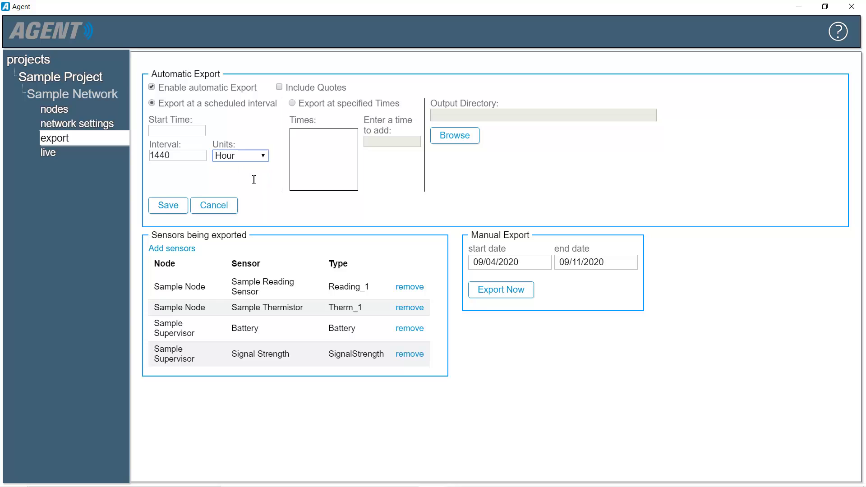
{"action": "double_click", "coordinate": [179, 157]}
{"action": "type", "text": "12"}
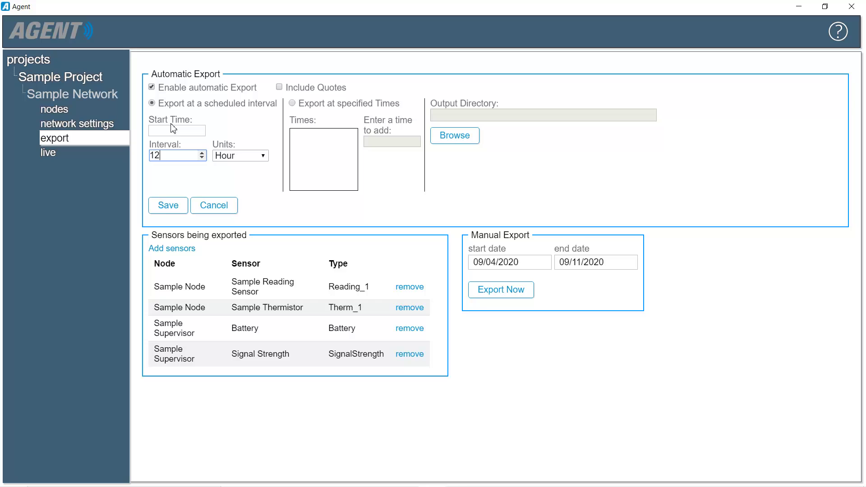
{"action": "left_click", "coordinate": [149, 130]}
{"action": "type", "text": "15:30"}
- Switch to specified export times, add 15:30 and 03:30, then remove 15:30 so only 03:30 remains
{"action": "left_click", "coordinate": [292, 103]}
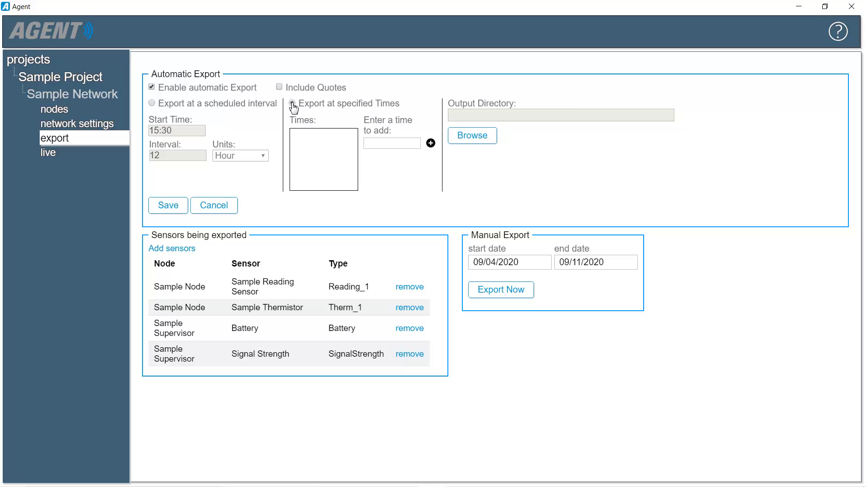
{"action": "left_click", "coordinate": [367, 143]}
{"action": "type", "text": "15:30"}
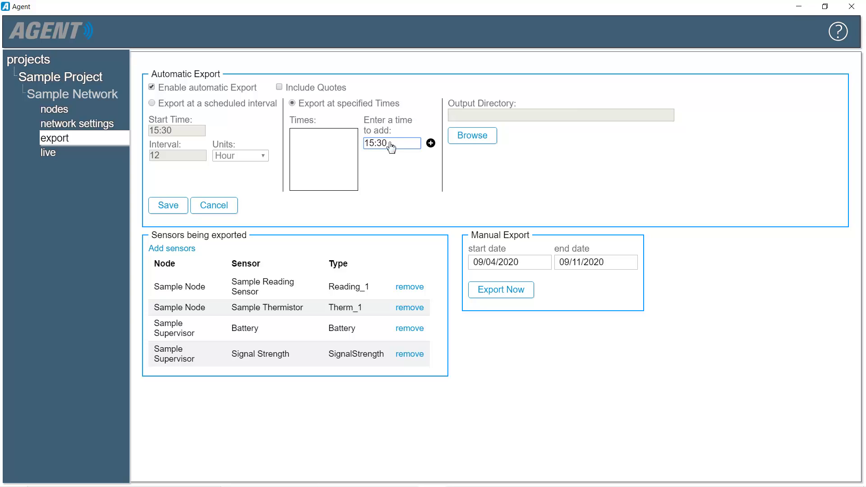
{"action": "left_click", "coordinate": [431, 143]}
{"action": "left_click", "coordinate": [368, 144]}
{"action": "type", "text": "03:30"}
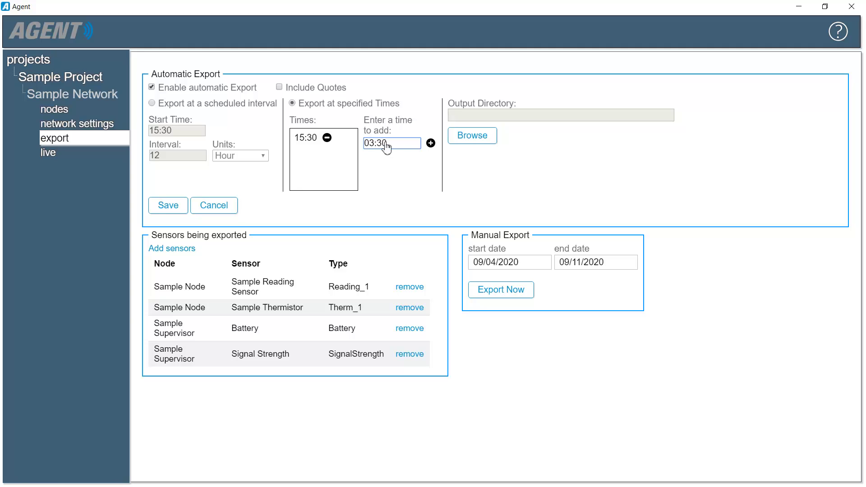
{"action": "left_click", "coordinate": [431, 143]}
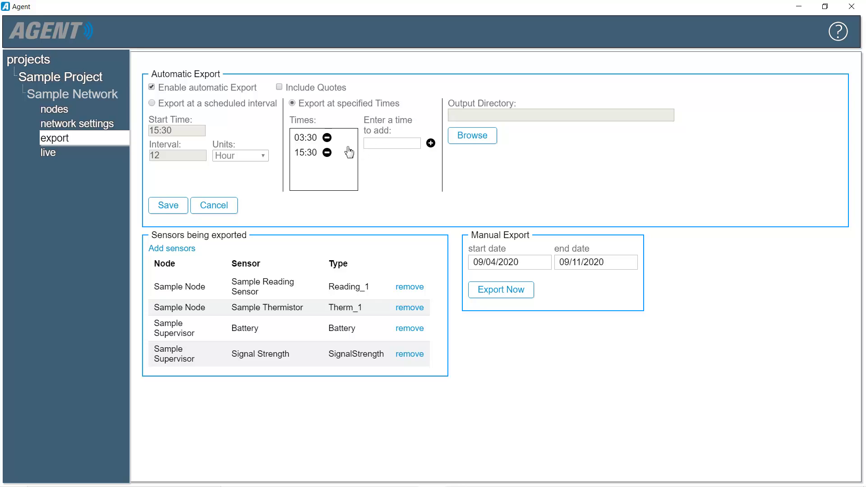
{"action": "left_click", "coordinate": [327, 153]}
- Choose Documents\Agent Export File as the export output directory
{"action": "left_click", "coordinate": [471, 136]}
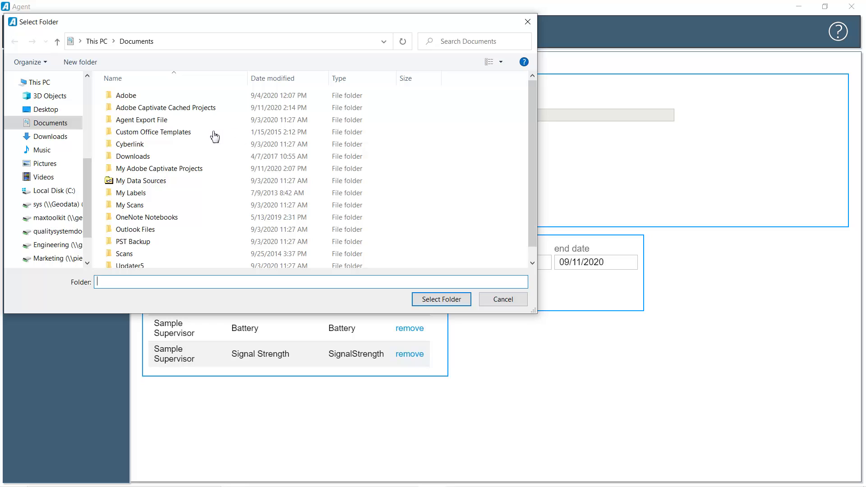
{"action": "left_click", "coordinate": [147, 121]}
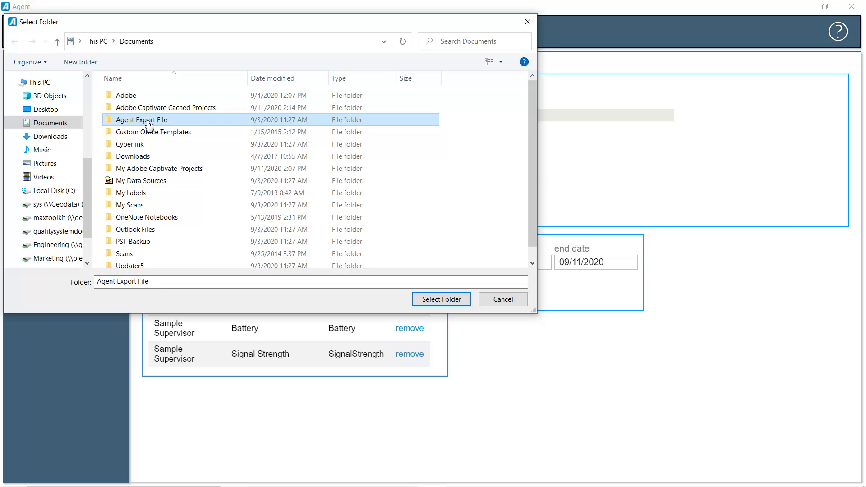
{"action": "left_click", "coordinate": [439, 300]}
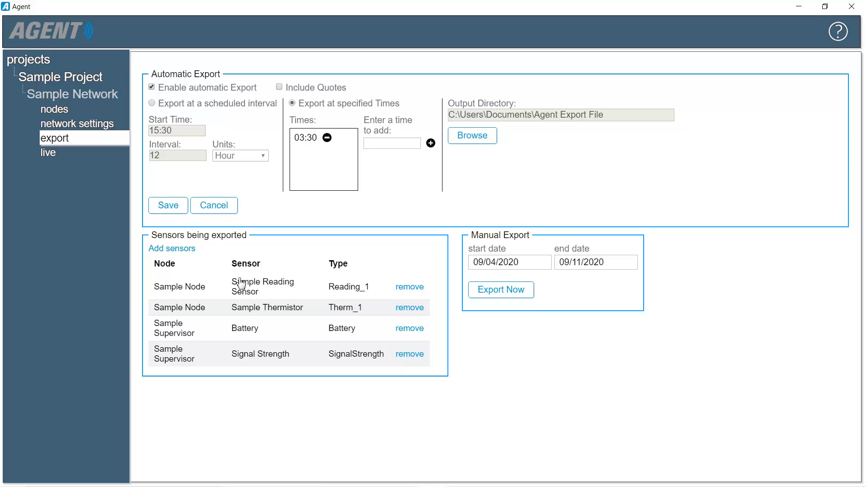
- Save the automatic export settings
{"action": "left_click", "coordinate": [167, 207]}
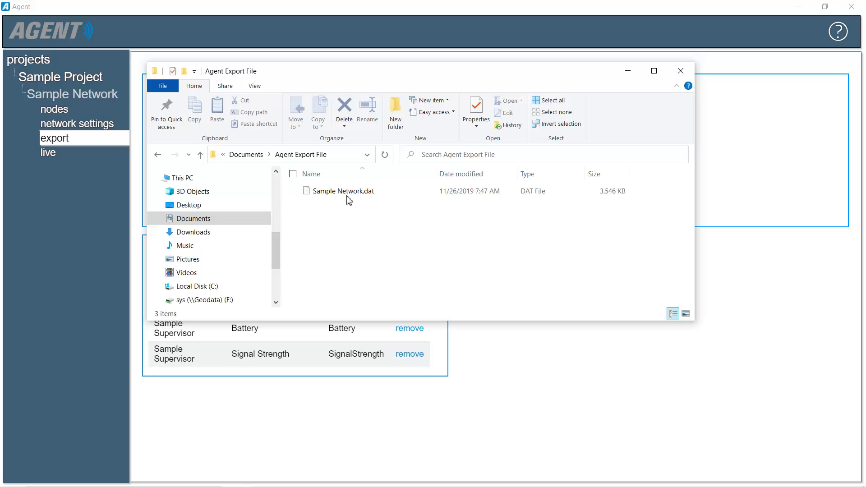
- Minimize the File Explorer window showing the Agent Export File folder
{"action": "left_click", "coordinate": [627, 71]}
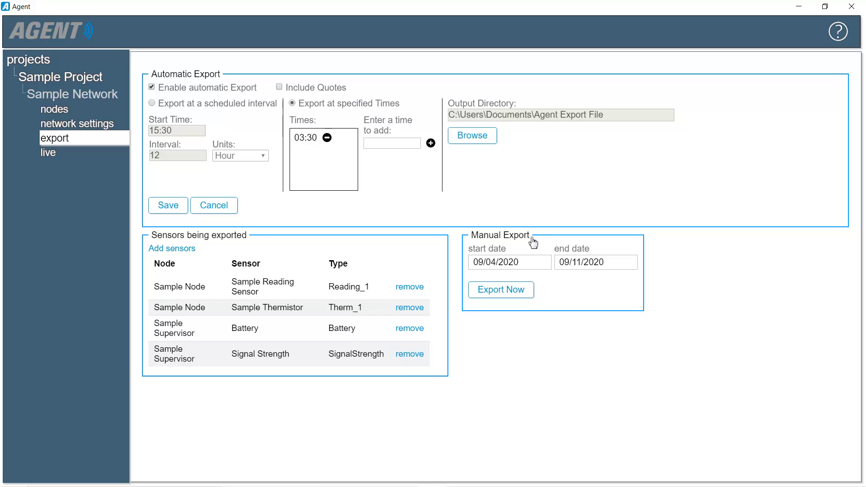
- Set the manual export range to 08/01/2020 through 09/01/2020 and run Export Now
{"action": "left_click", "coordinate": [487, 262]}
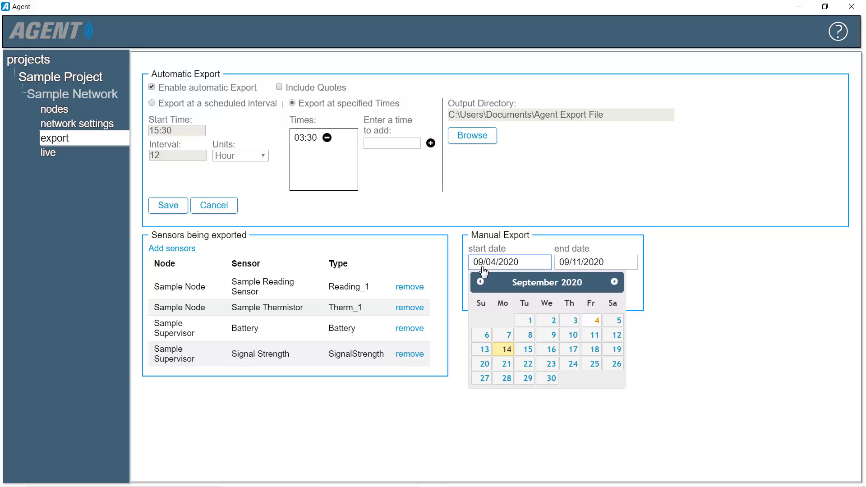
{"action": "left_click", "coordinate": [479, 281]}
{"action": "left_click", "coordinate": [614, 320]}
{"action": "left_click", "coordinate": [578, 260]}
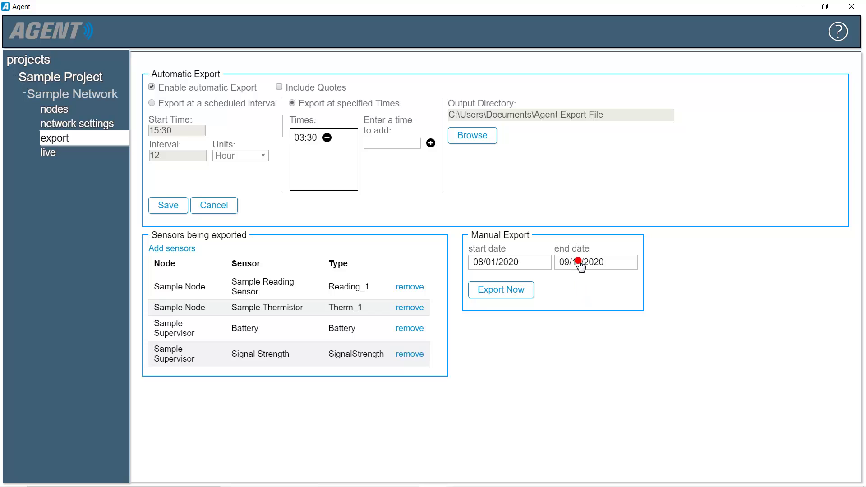
{"action": "left_click", "coordinate": [612, 319]}
{"action": "left_click", "coordinate": [504, 291]}
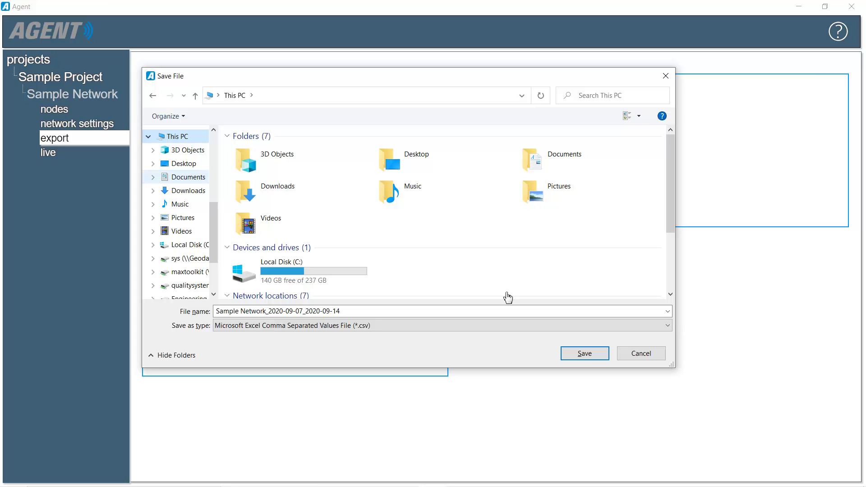
- Save the CSV export into Documents\Agent Export File and open the saved file in Excel
{"action": "left_click", "coordinate": [187, 178]}
{"action": "left_click", "coordinate": [258, 174]}
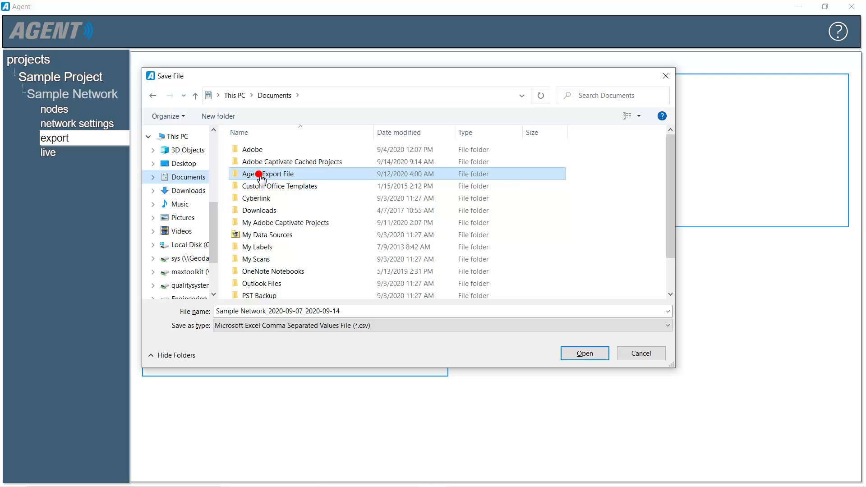
{"action": "double_click", "coordinate": [259, 176]}
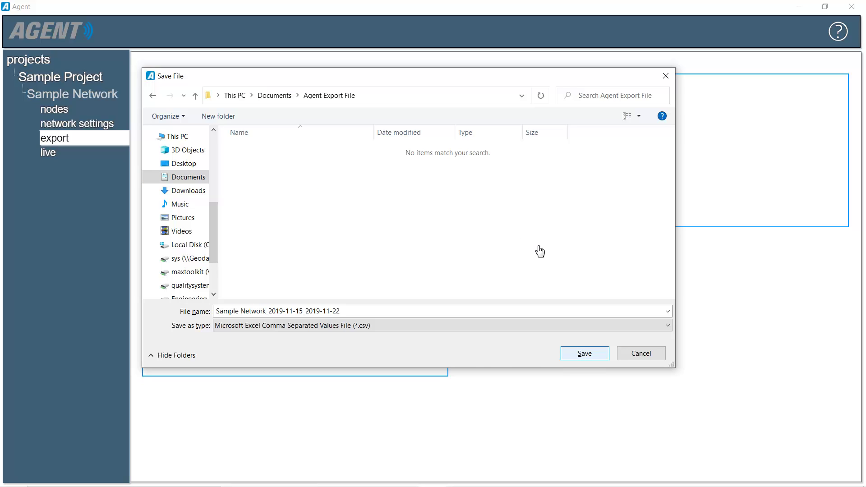
{"action": "left_click", "coordinate": [583, 358]}
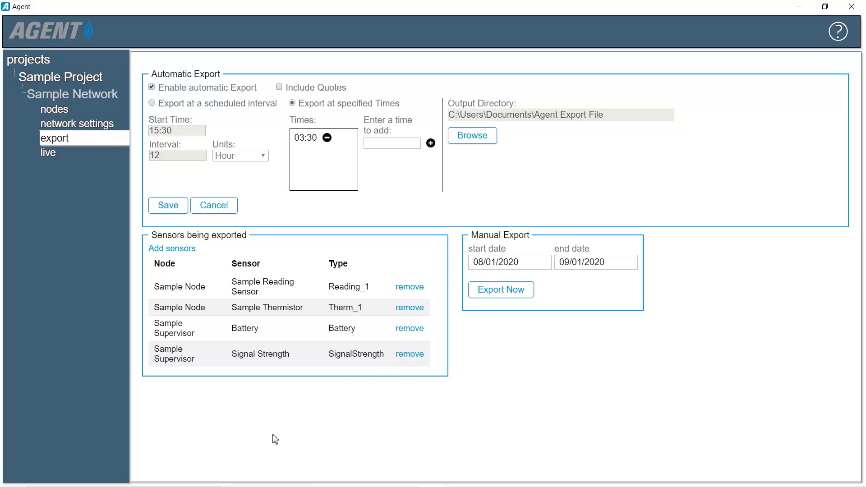
{"action": "left_click", "coordinate": [261, 473]}
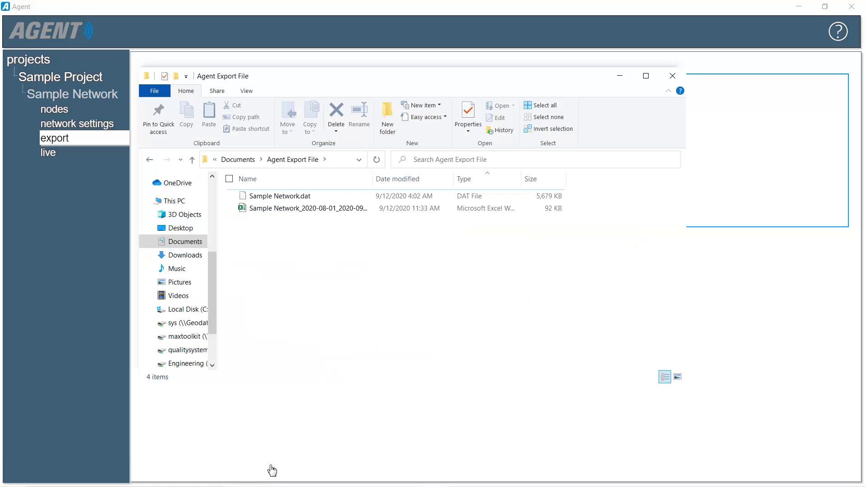
{"action": "double_click", "coordinate": [288, 208]}
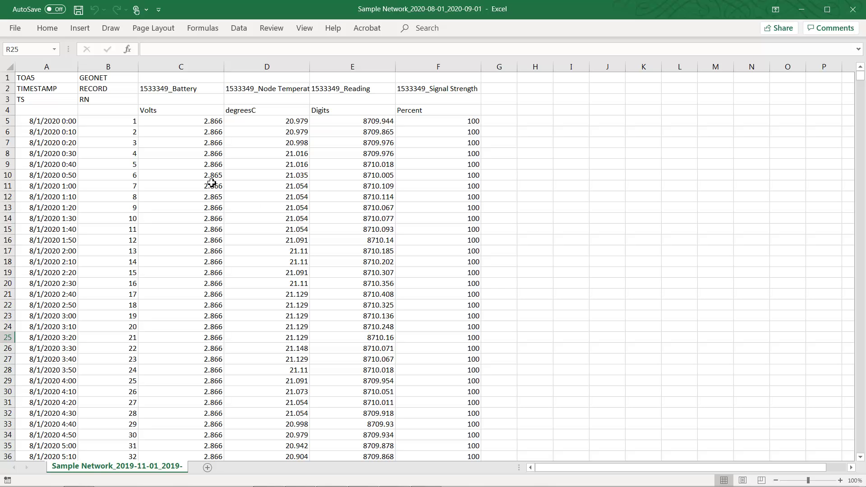
{"action": "left_click_drag", "start_coordinate": [178, 68], "coordinate": [440, 67]}
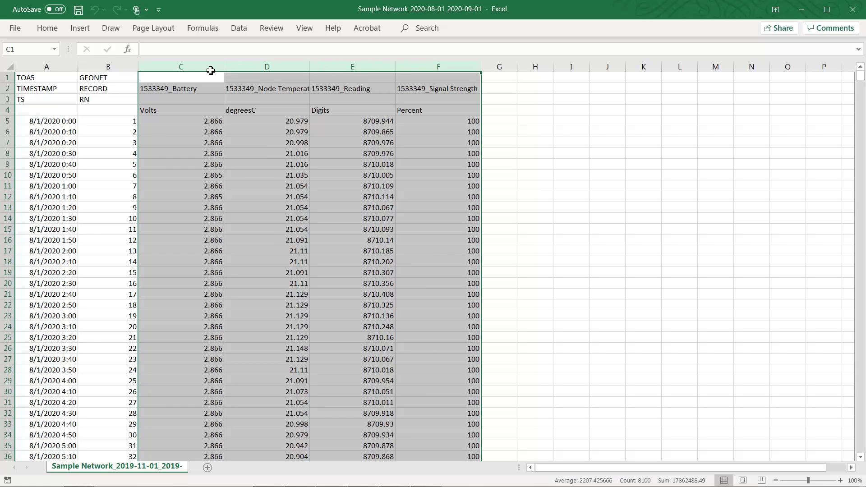